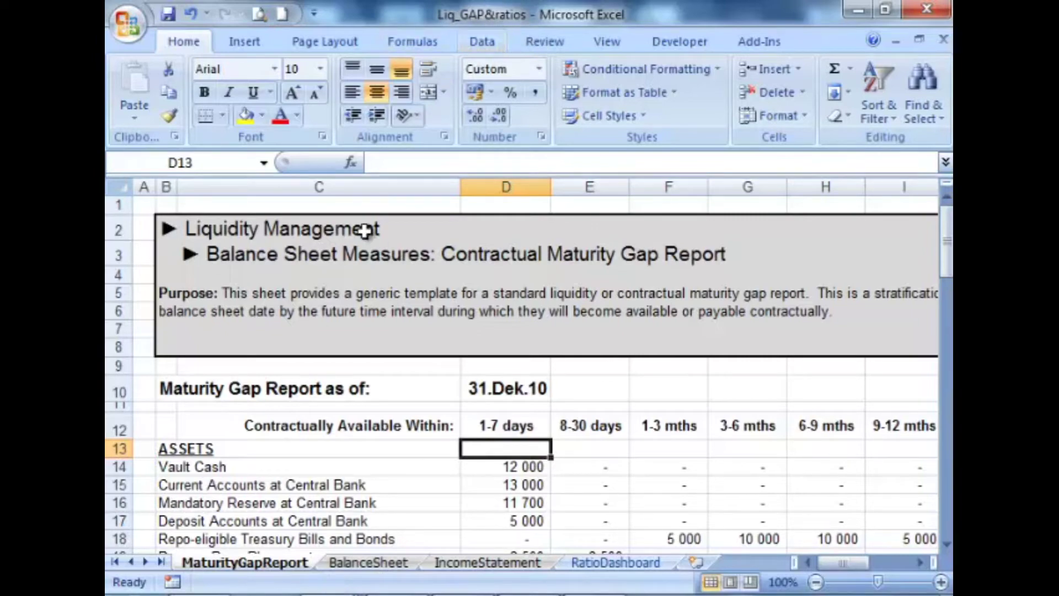
Examine the contractual maturity bands in row 12 of the MaturityGapReport sheet, from 1-7 days through > 5 yrs to TOTAL
scroll(408, 381, down, 3)
scroll(407, 381, up, 3)
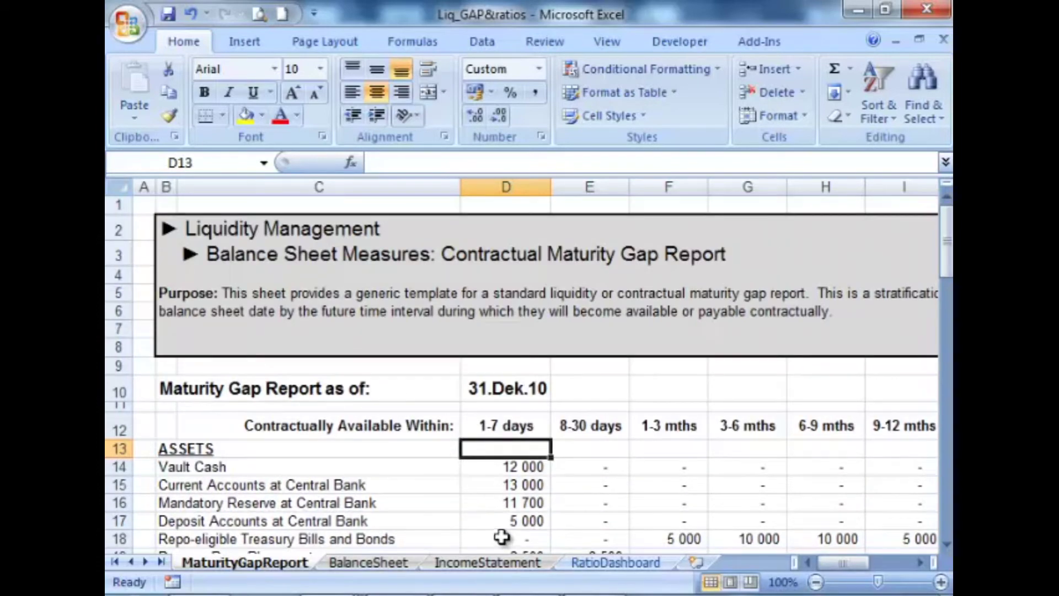
click(492, 426)
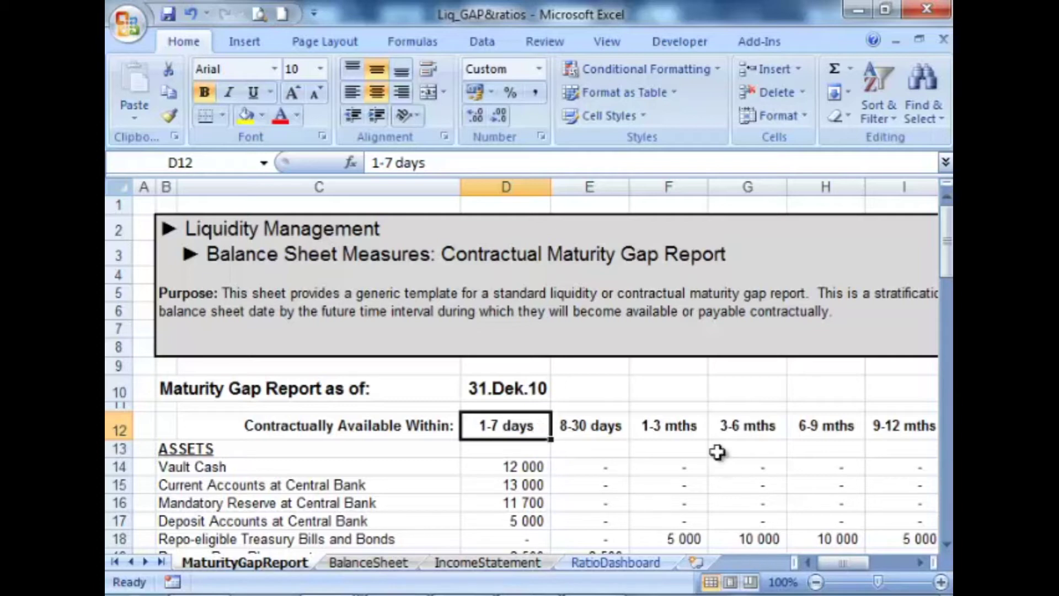
click(737, 428)
key(Right)
key(Right)
key(Right)
key(Right)
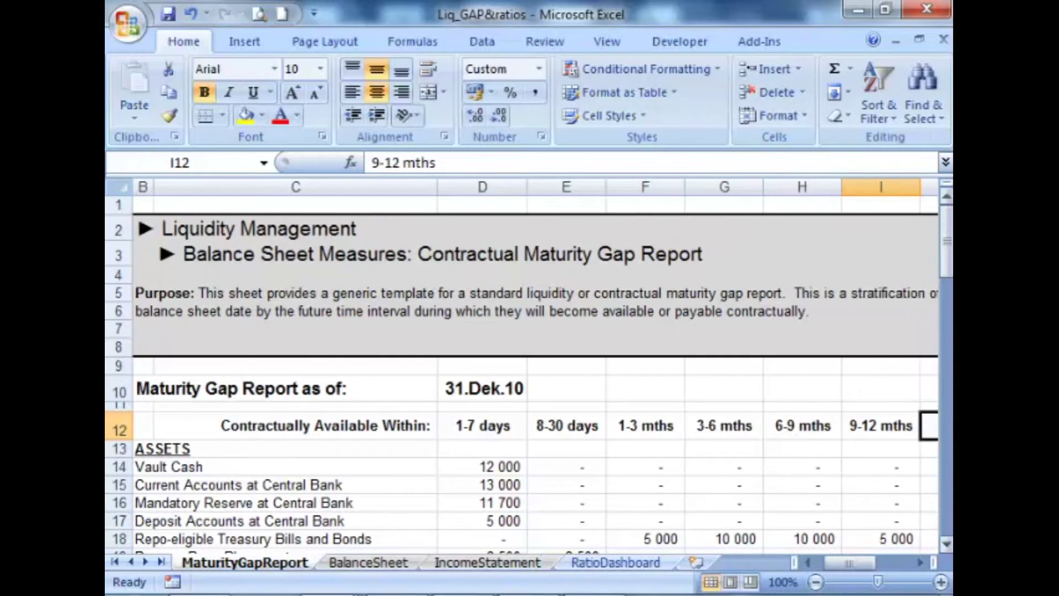
key(Left)
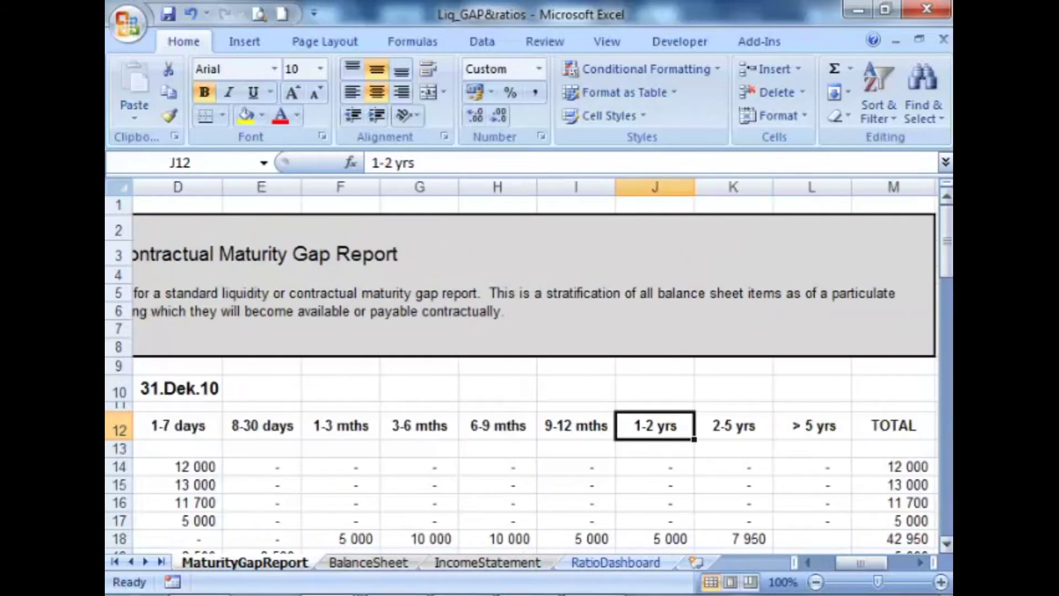
key(Right)
key(Right)
key(Left)
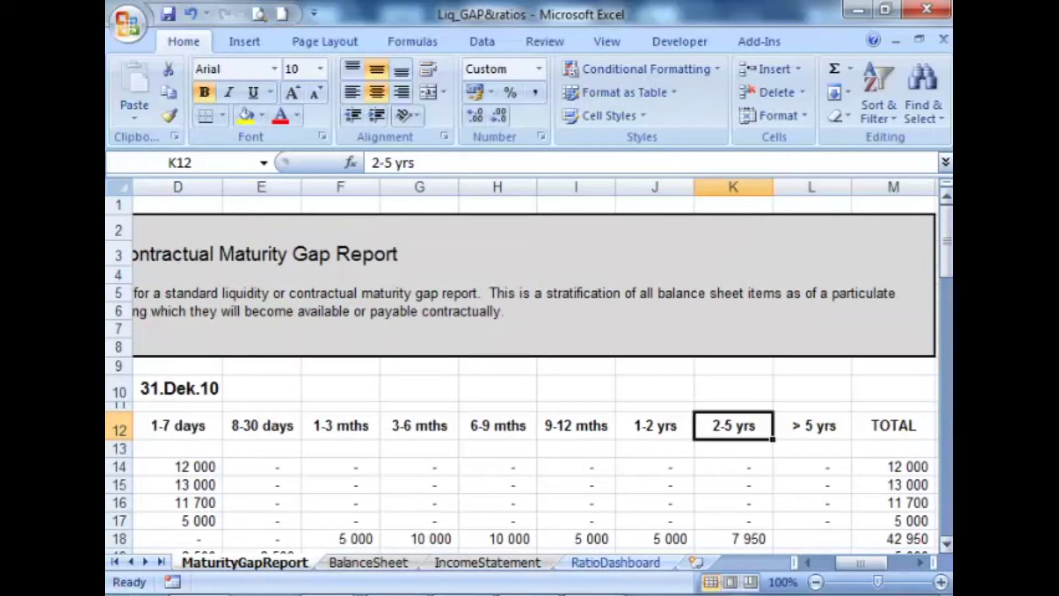
key(Right)
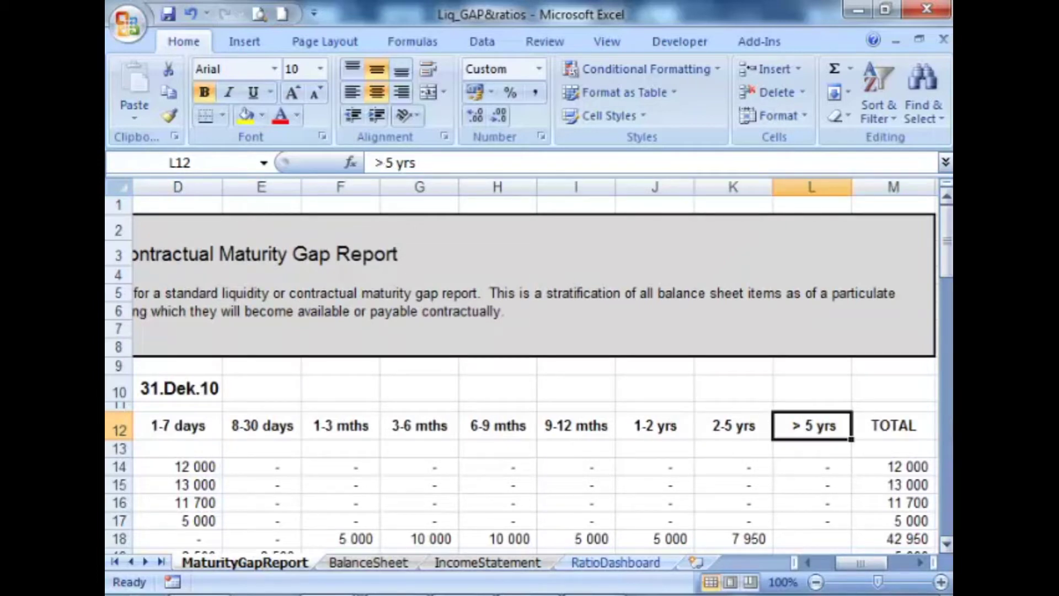
key(Right)
key(Left)
key(Left)
key(Left)
key(Left)
key(Left)
key(Left)
key(Left)
key(Left)
key(Left)
key(Left)
key(Left)
key(Left)
key(Right)
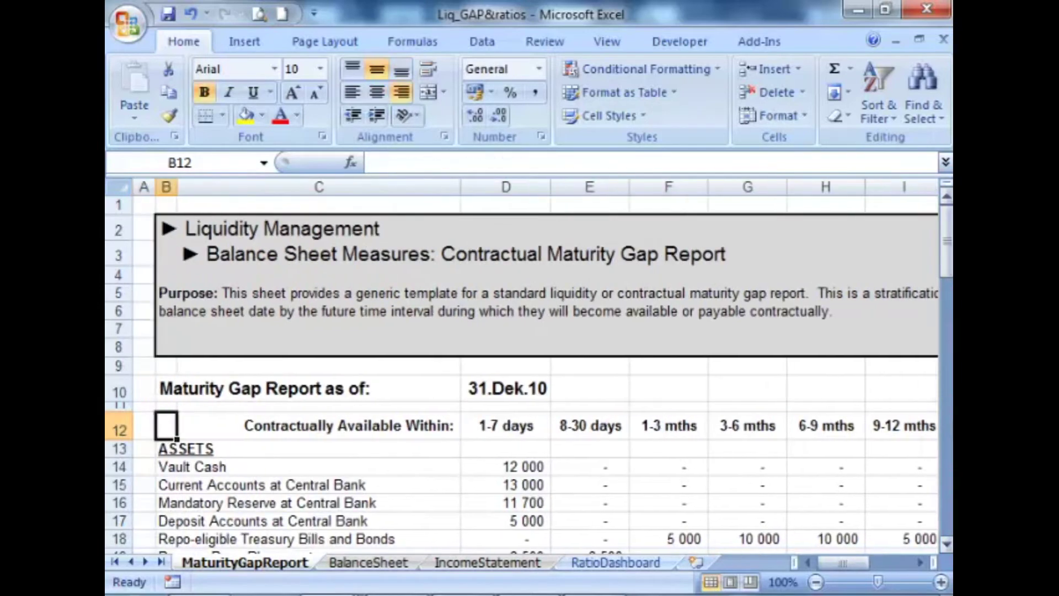
Examine the 1-7 days amounts of the first asset lines, from Vault Cash down to Repo-eligible Treasury Bills and Bonds
key(Right)
key(Right)
key(Down)
key(Down)
key(Down)
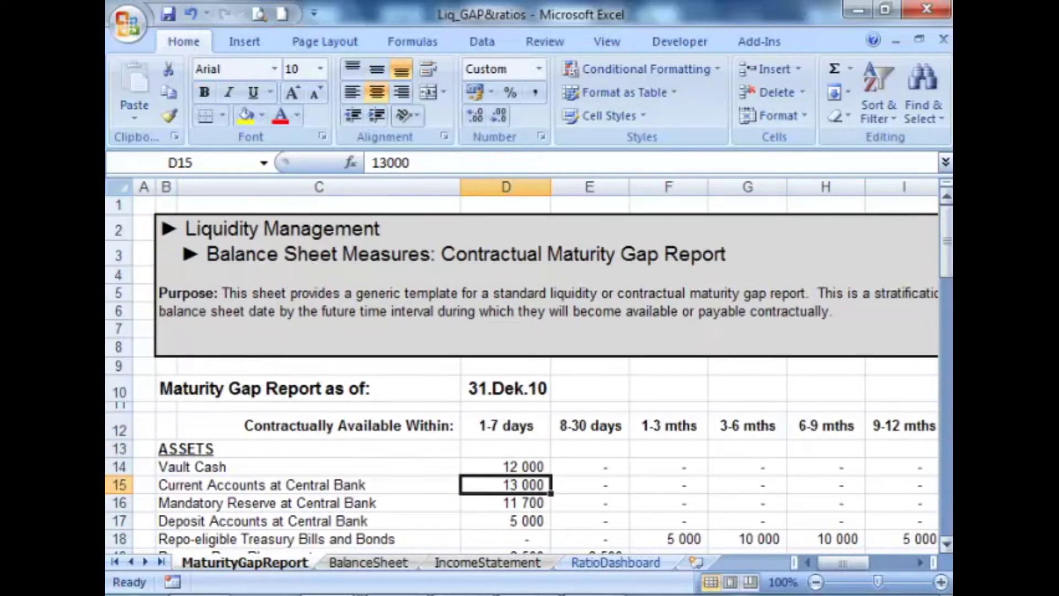
key(Up)
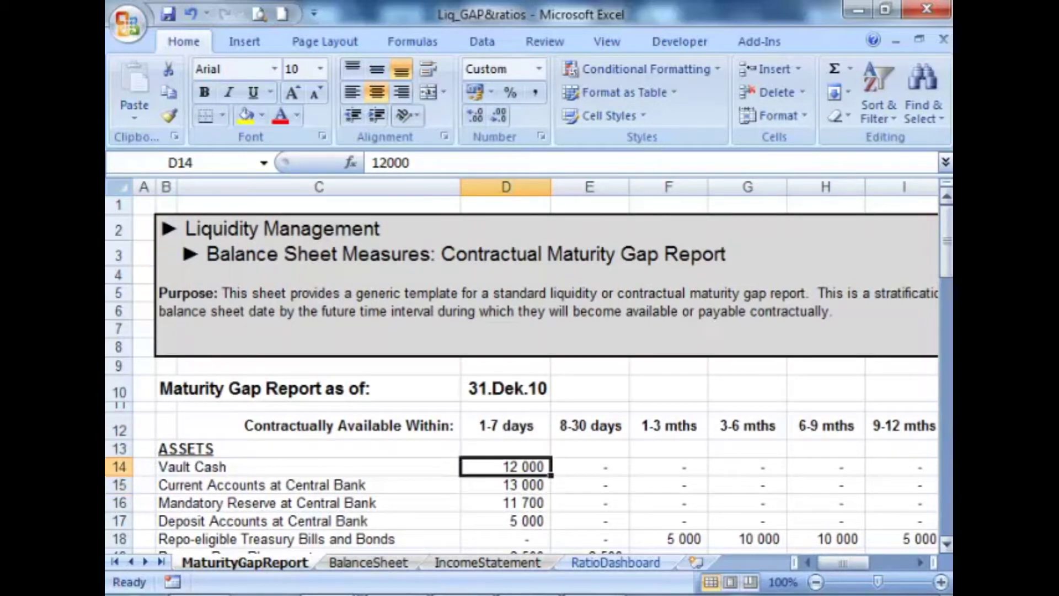
key(Down)
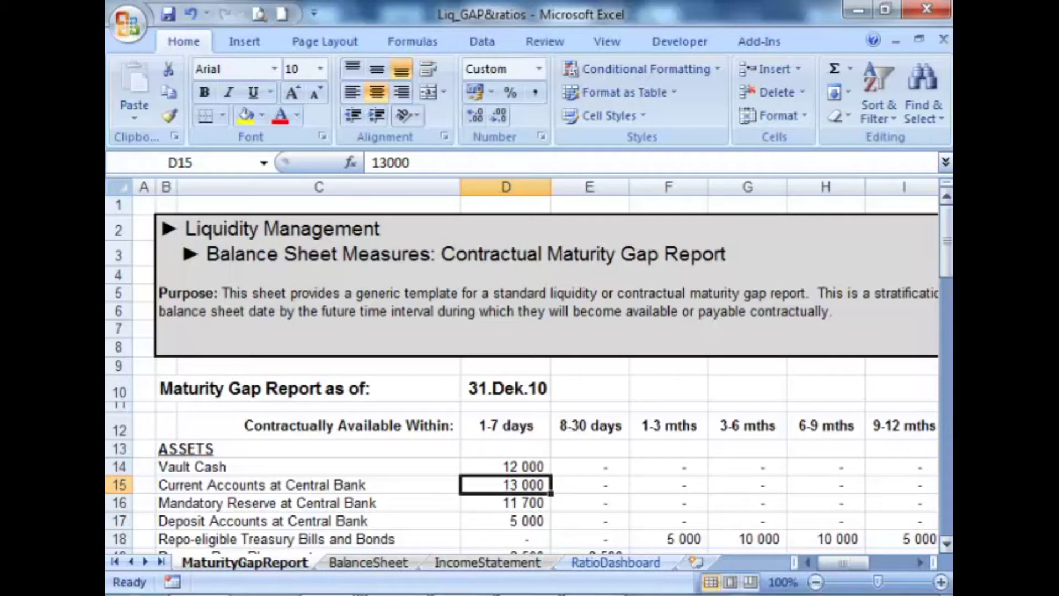
key(Down)
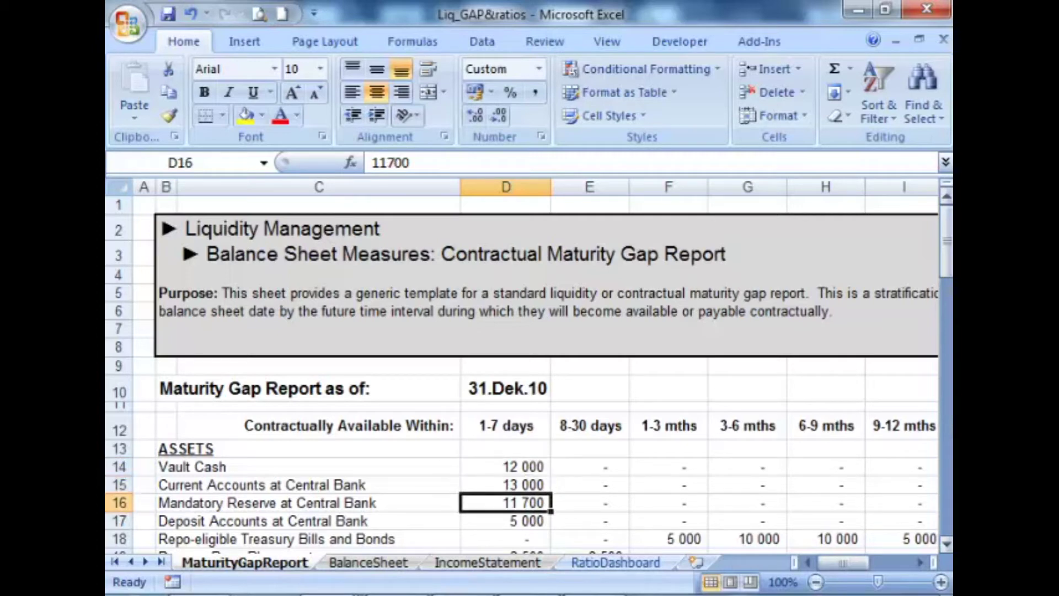
key(Down)
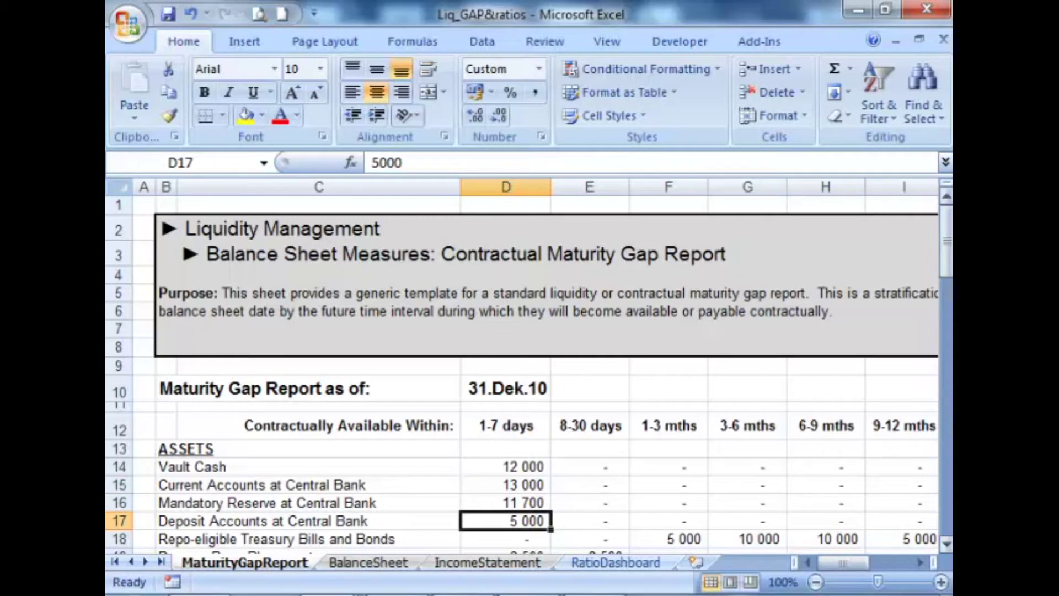
key(Down)
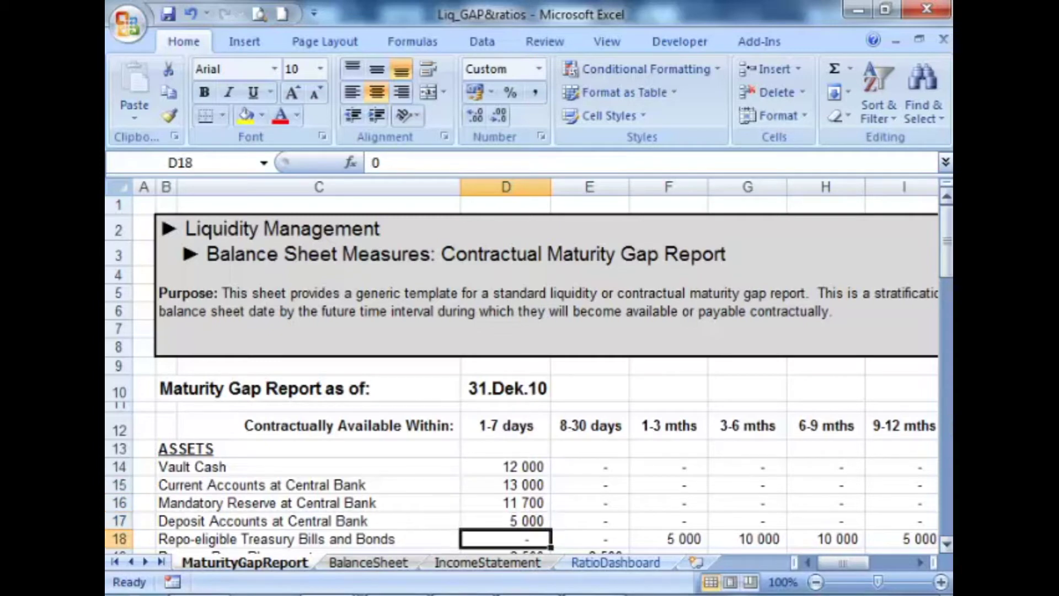
Examine the asset lines from Reverse Repo Placements down to Deposits at Banks and Financial Institutions
key(Up)
key(Down)
key(Down)
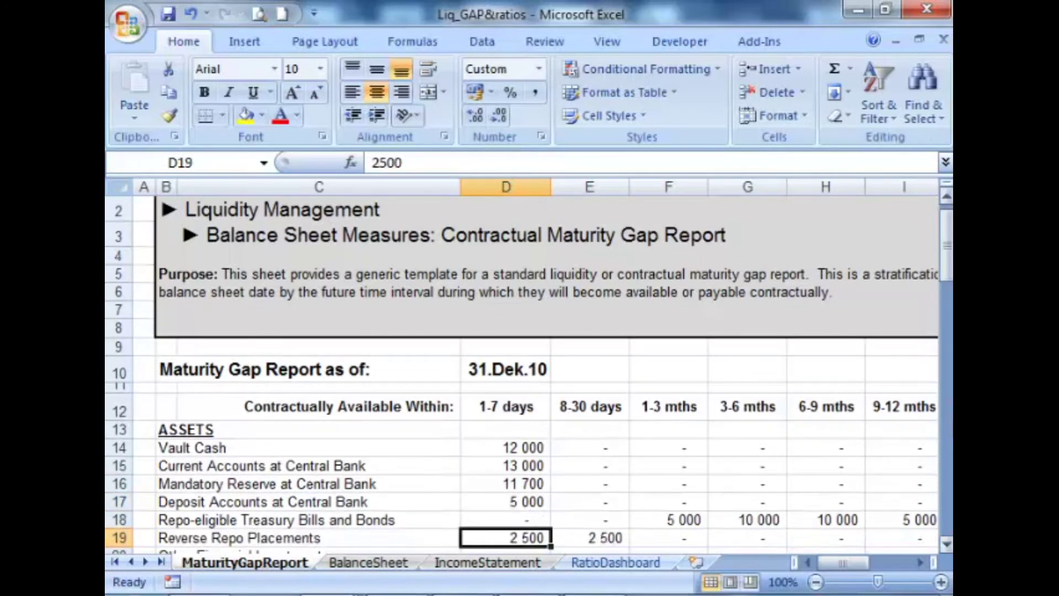
key(Down)
key(Down)
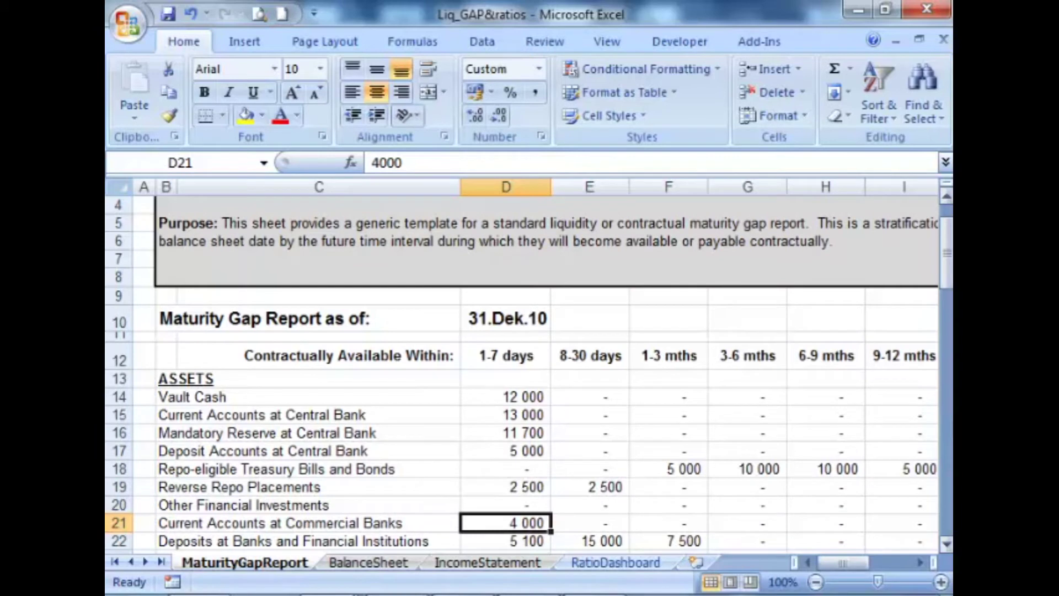
key(Down)
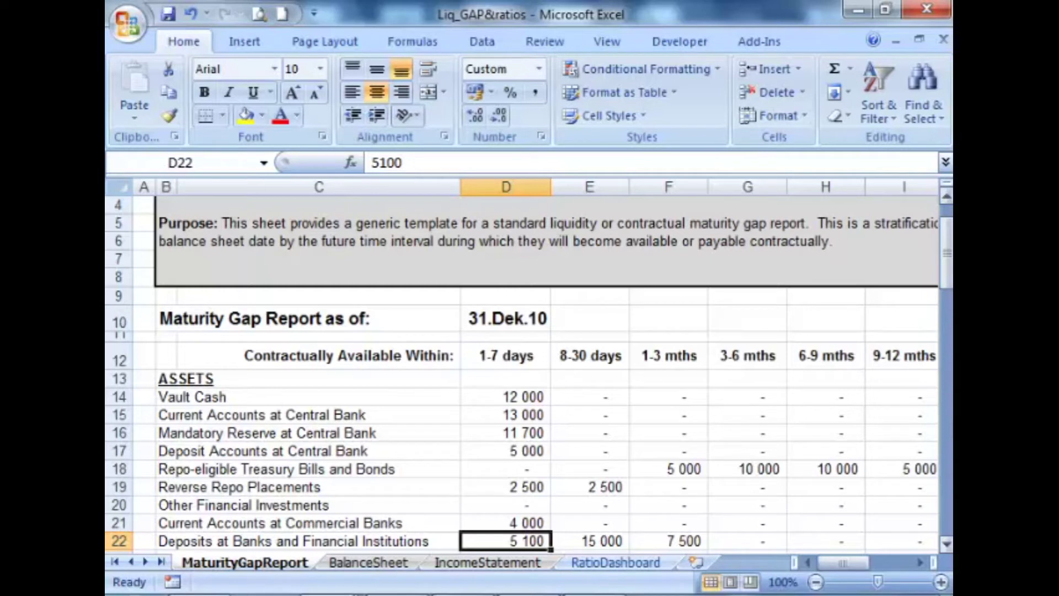
scroll(513, 486, down, 1)
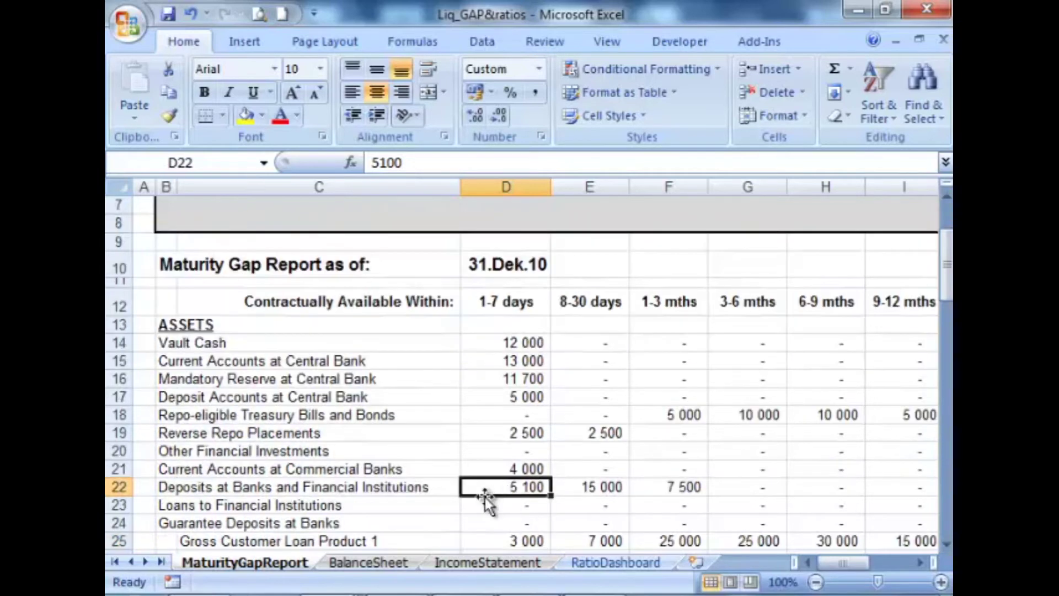
click(288, 479)
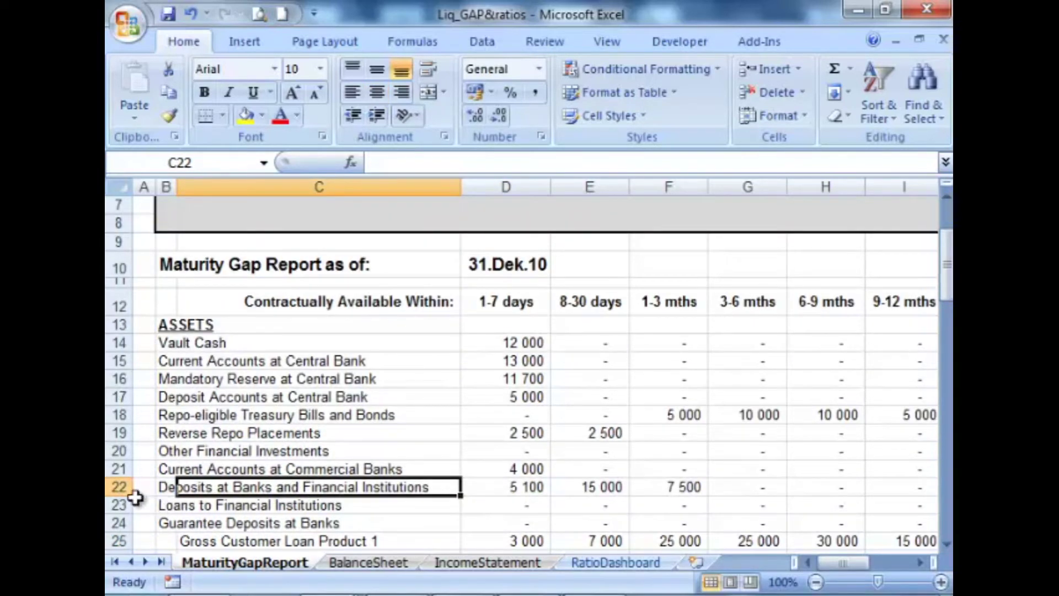
click(161, 487)
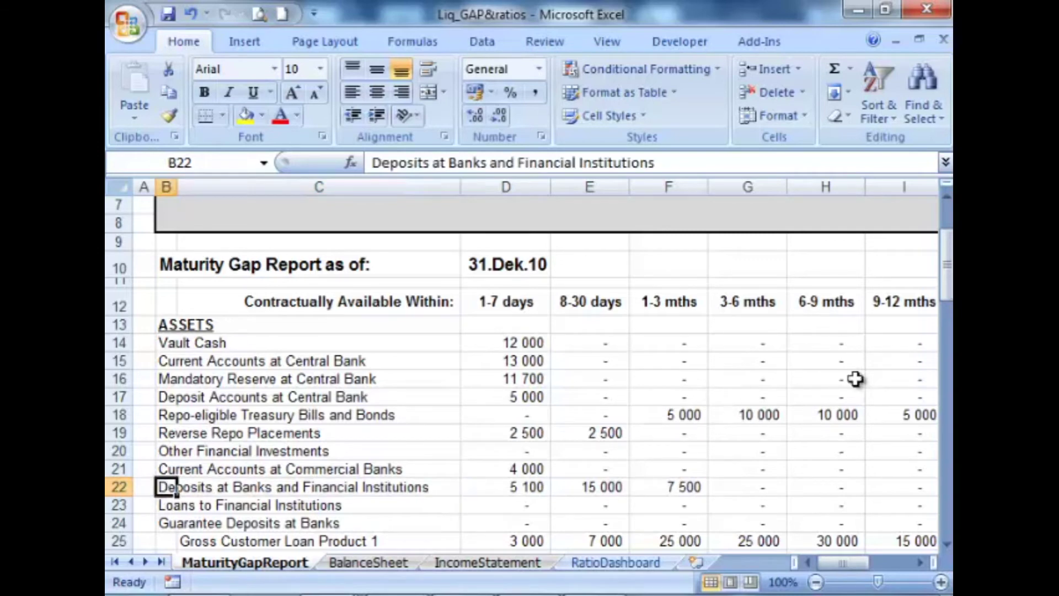
Examine the three Gross Customer Loan Product lines and the Loan Loss Reserve in the assets section
key(Down)
key(Down)
key(Down)
key(Down)
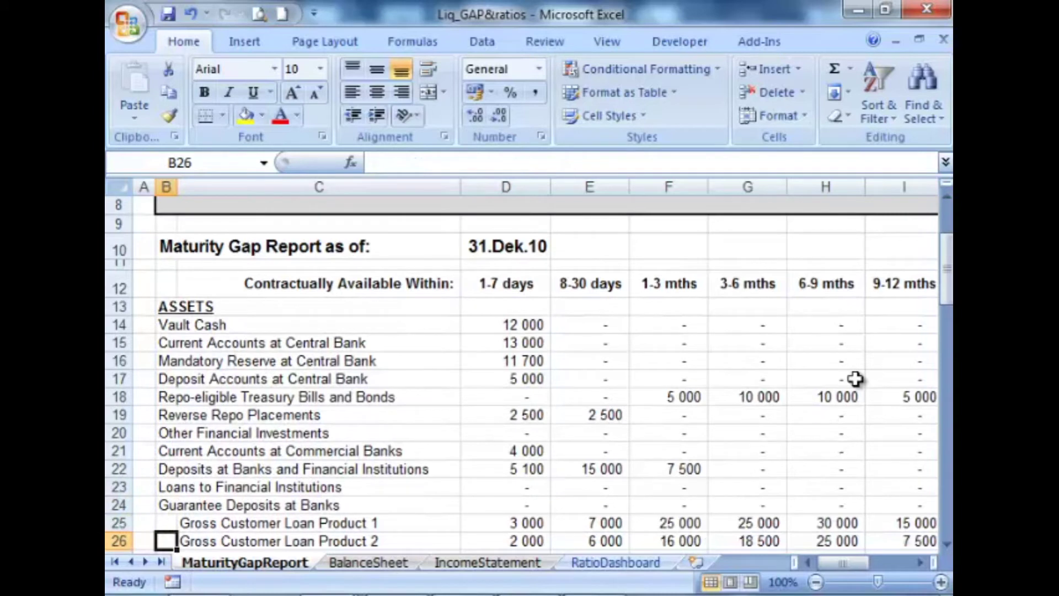
key(Down)
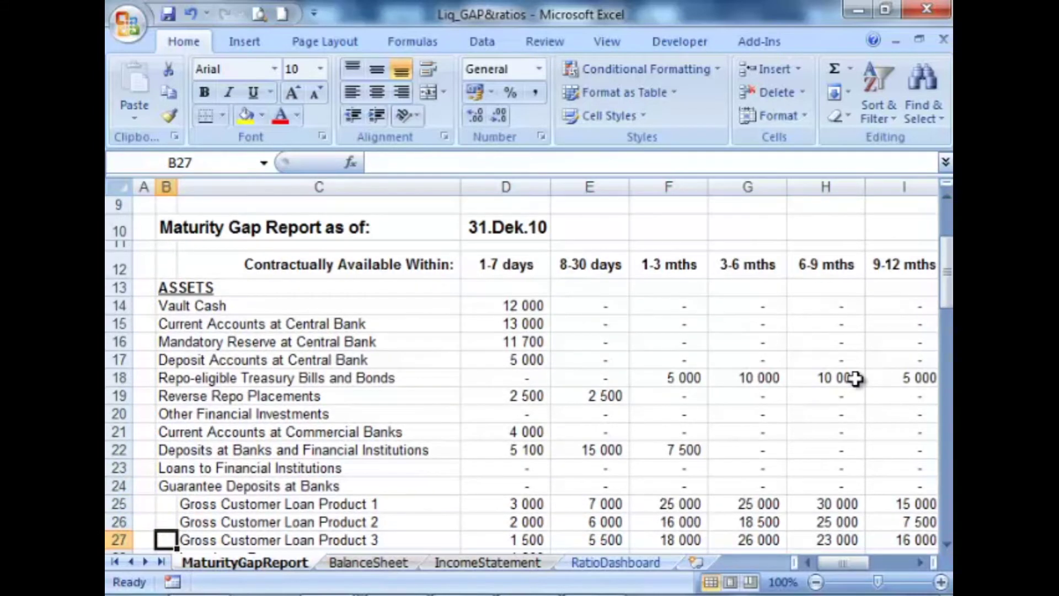
key(Down)
key(Down)
key(Up)
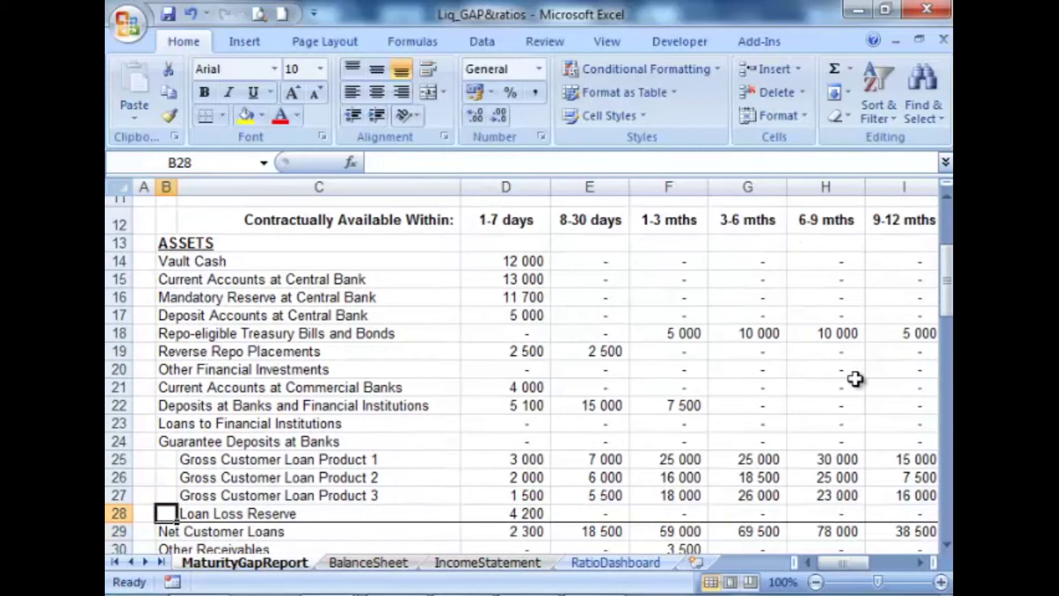
key(Up)
key(Up)
key(Up)
key(Up)
key(Down)
key(Down)
key(Down)
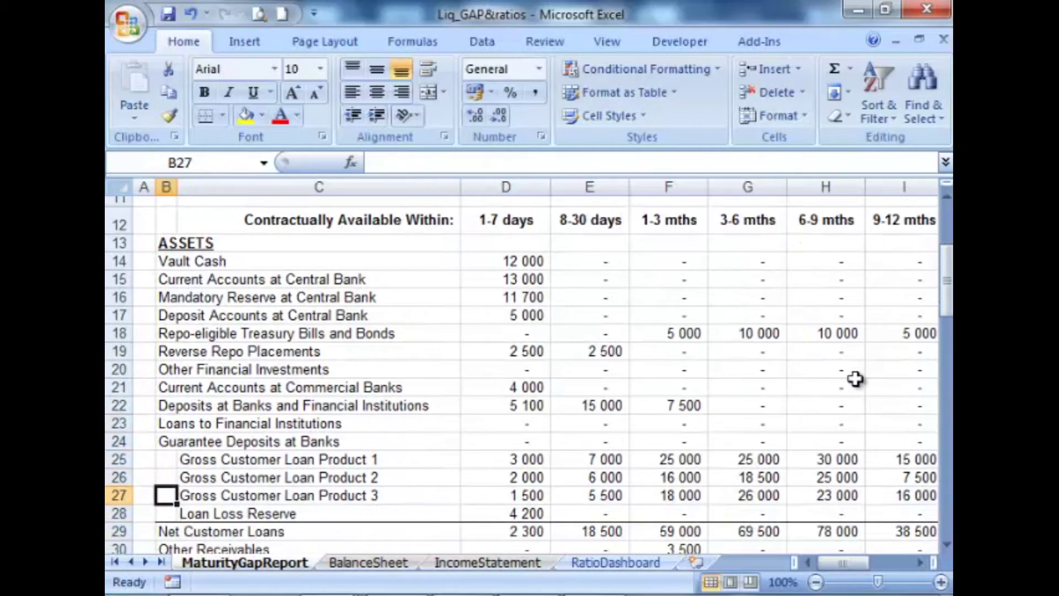
Examine the remaining asset lines from Net Customer Loans through Other Assets, including the Total Assets Available row
key(Down)
key(Down)
key(Down)
key(Down)
key(Up)
key(Up)
key(Down)
key(Down)
key(Down)
key(Down)
key(Down)
key(Down)
key(Up)
key(Up)
key(Up)
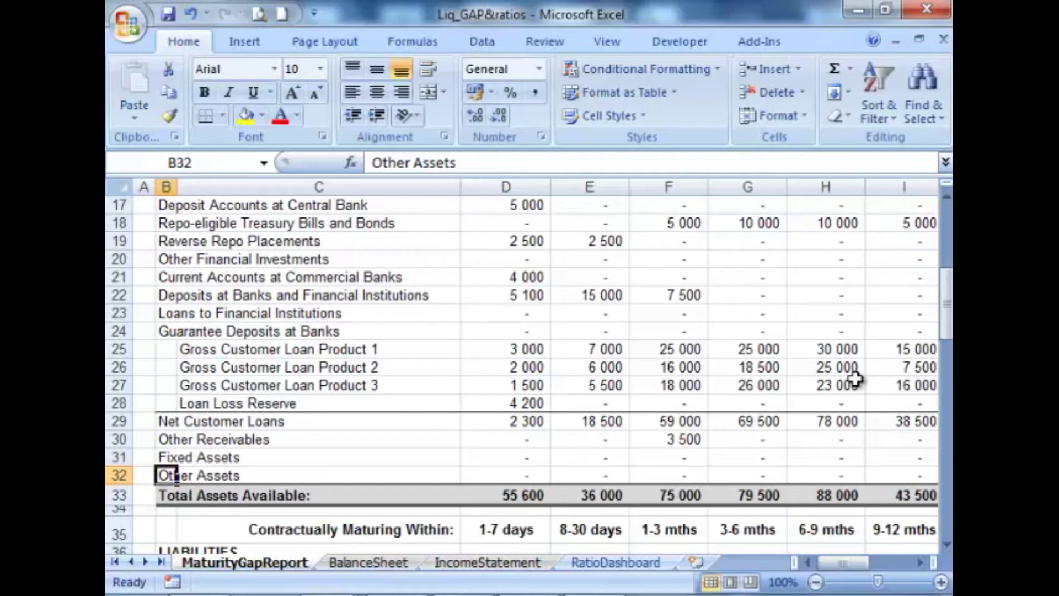
Review the asset lines upward from Other Assets through Net Customer Loans to Gross Customer Loan Product 1
key(Up)
key(Up)
key(Up)
key(Up)
key(Up)
key(Up)
key(Up)
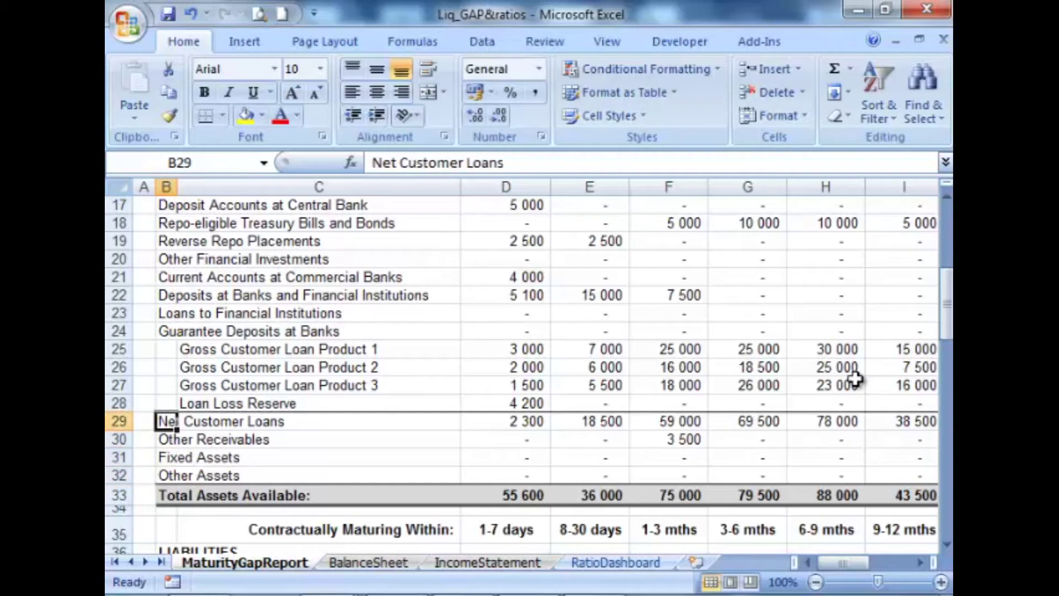
key(Right)
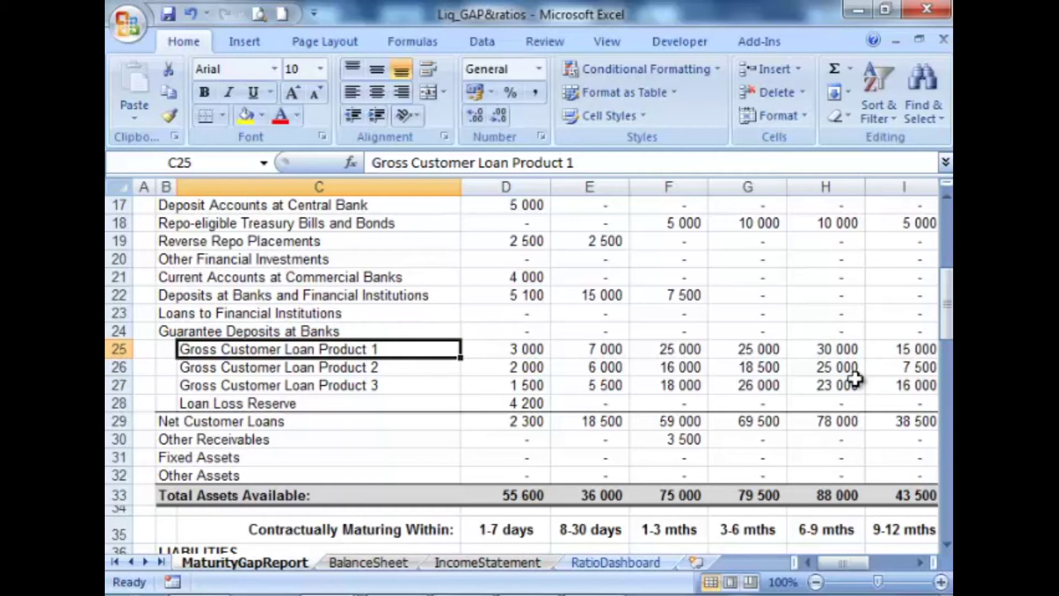
Examine the liabilities section from Current Accounts of Financial Institutions down to Accruals & Reserves
key(Down)
key(Down)
key(Down)
key(Down)
key(Down)
key(Down)
key(Down)
key(Down)
key(Down)
key(Down)
key(Down)
key(Down)
key(Down)
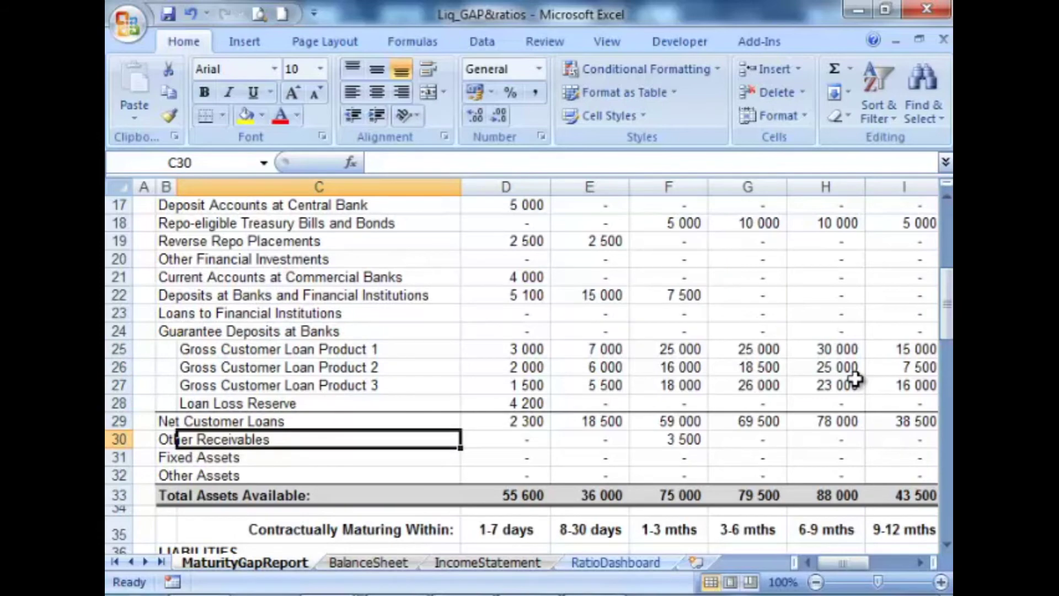
key(Down)
key(Down)
key(Down)
key(Down)
key(Down)
key(Down)
key(Down)
key(Down)
key(Down)
key(Down)
key(Down)
key(Down)
key(Down)
key(Down)
key(Down)
key(Down)
key(Down)
key(Down)
key(Down)
key(Down)
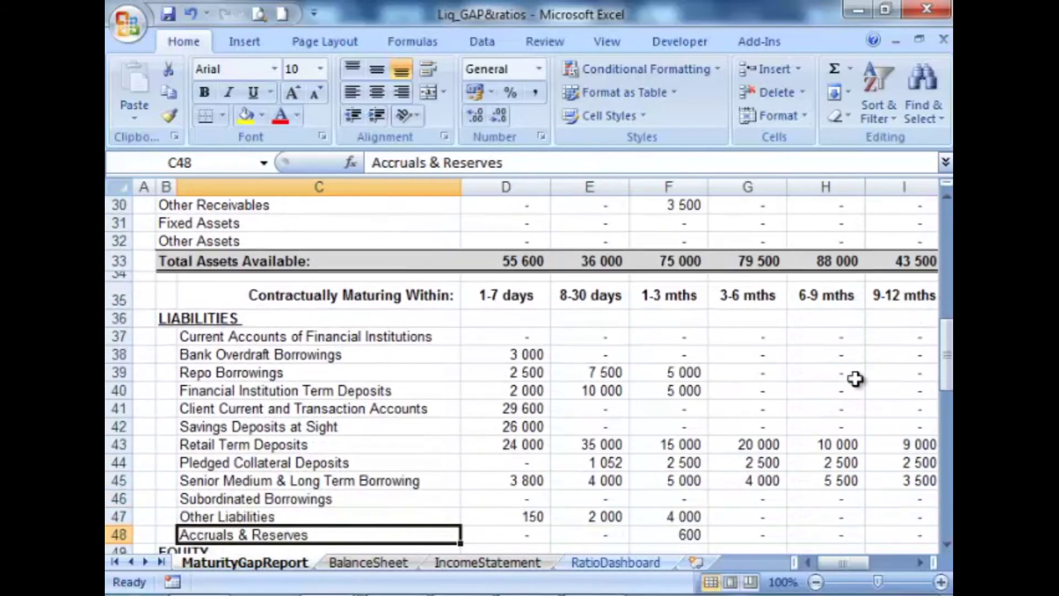
Review the individual liability lines again, and the equity lines leading down to the Maturity Gaps row
key(Down)
key(Up)
key(Up)
key(Up)
key(Up)
key(Up)
key(Up)
key(Up)
key(Up)
key(Down)
key(Down)
key(Down)
key(Down)
Examine the Maturity Gaps row across the bands from 1-7 days to 6-9 mths
key(Right)
key(Right)
key(Right)
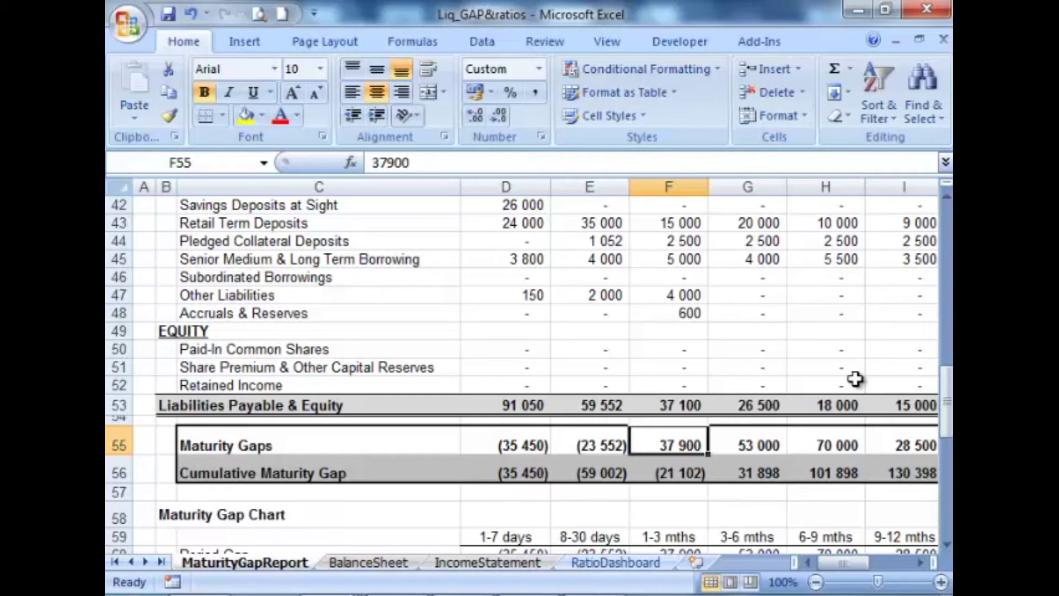
key(Left)
key(Left)
key(Left)
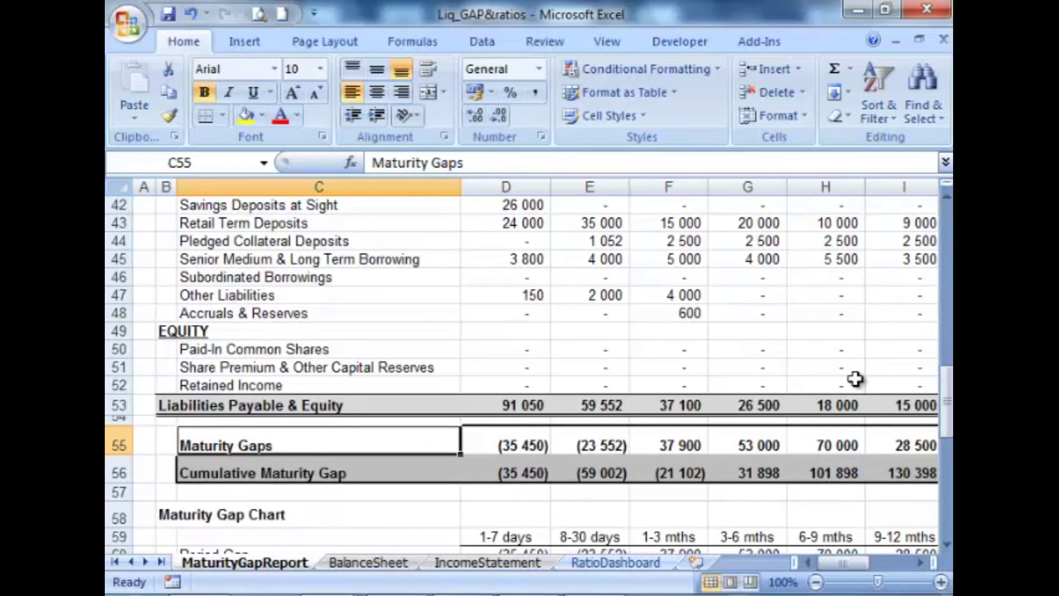
key(Left)
key(Left)
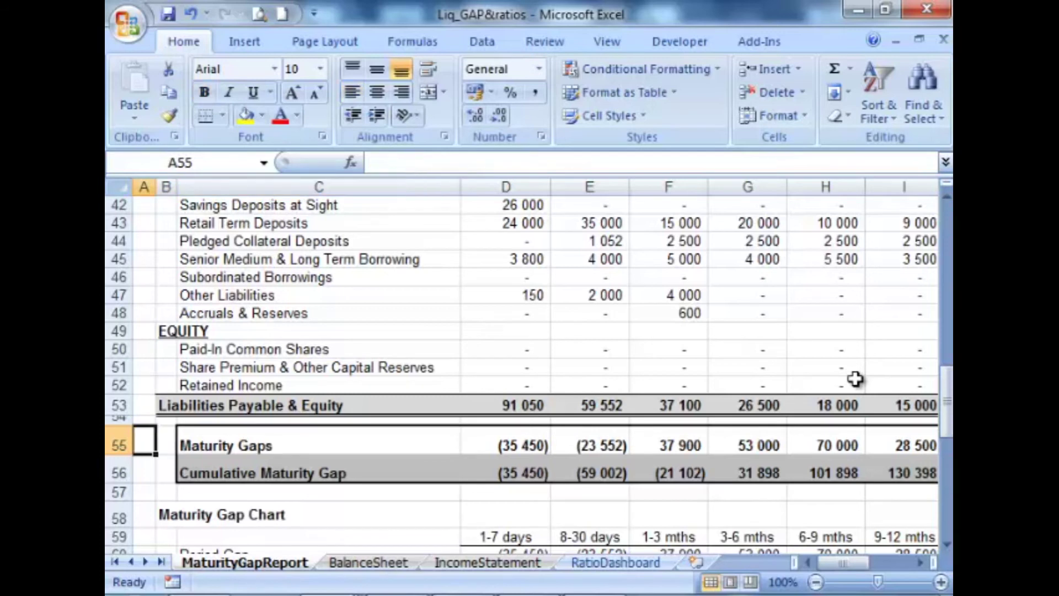
key(Right)
key(Right)
key(Right)
key(Right)
key(Right)
key(Right)
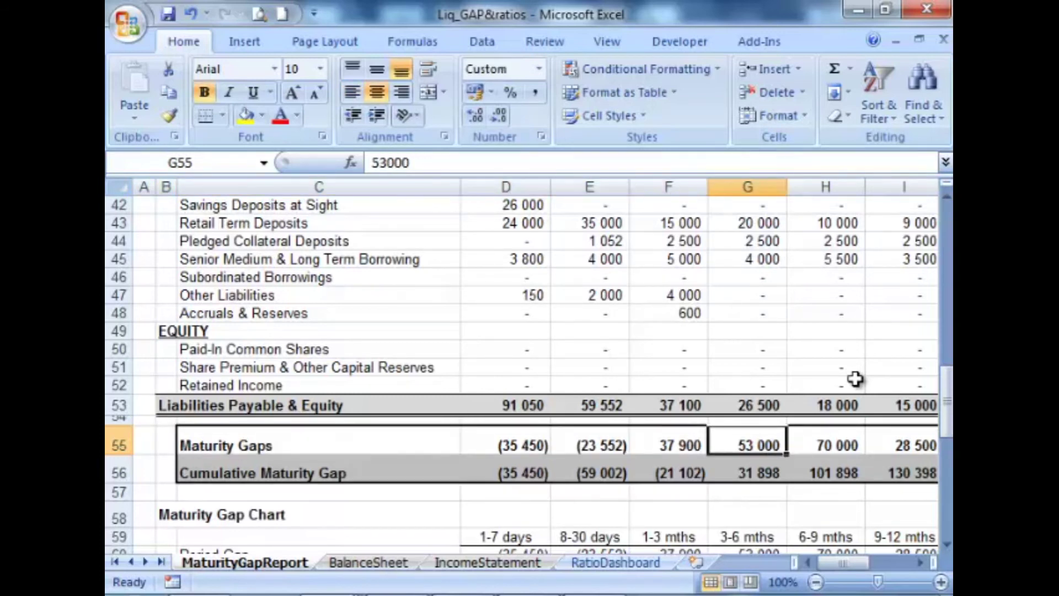
key(Right)
key(Left)
key(Left)
key(Left)
key(Left)
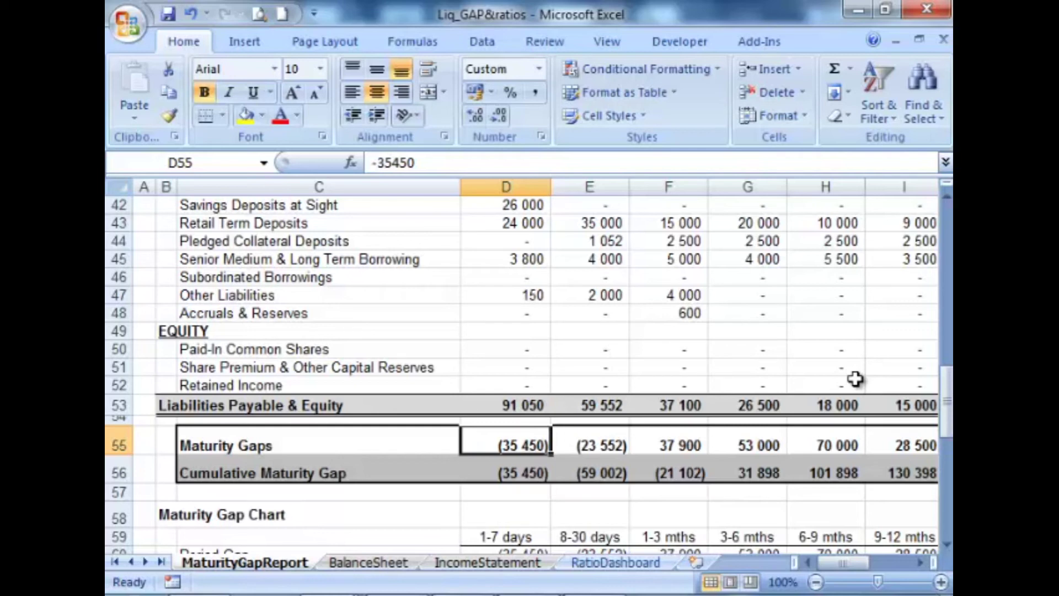
Compare the Maturity Gaps row with the Cumulative Maturity Gap row across the 1-7 days, 8-30 days and 1-3 mths bands
key(Right)
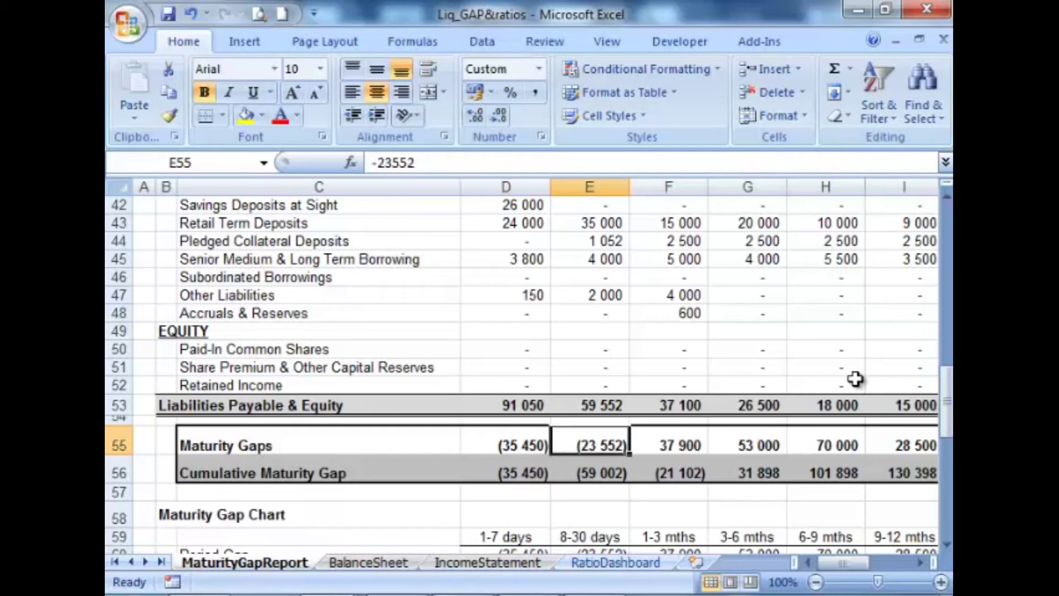
key(Down)
key(Left)
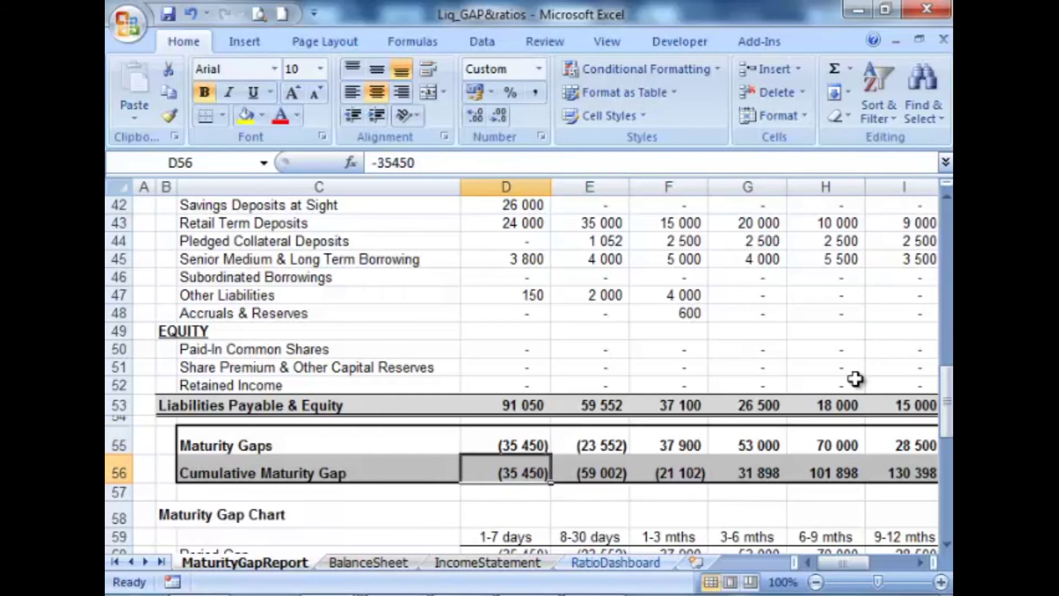
key(Right)
key(Right)
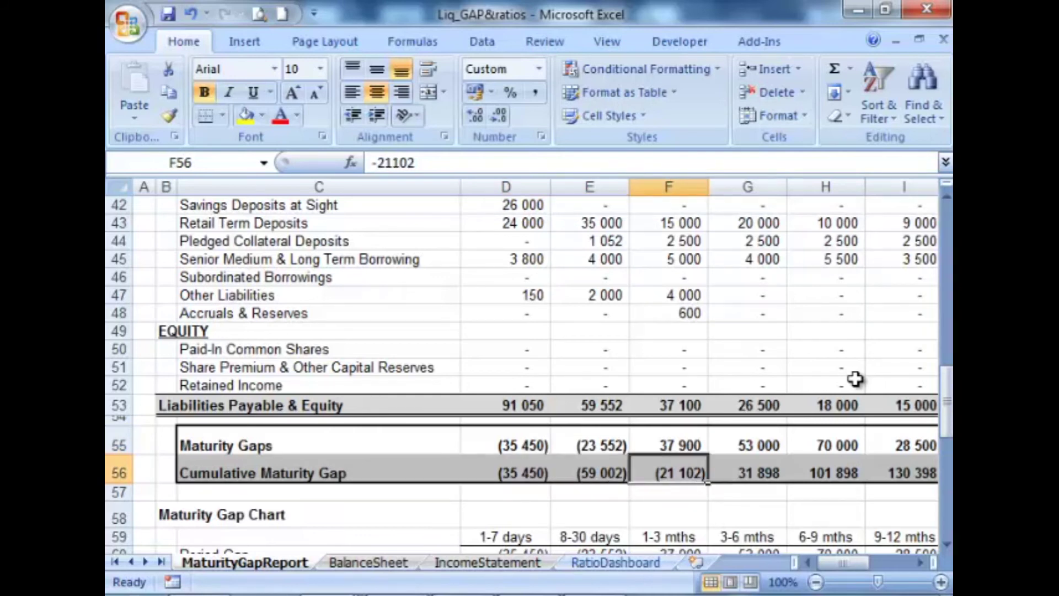
Review the 1-3 mths column upward from the Cumulative Maturity Gap row through the equity and liability lines
key(Up)
key(Up)
key(Up)
key(Up)
key(Up)
key(Up)
key(Up)
key(Up)
key(Up)
key(Up)
key(Up)
key(Up)
key(Up)
key(Up)
key(Up)
key(Up)
key(Up)
key(Up)
key(Up)
key(Up)
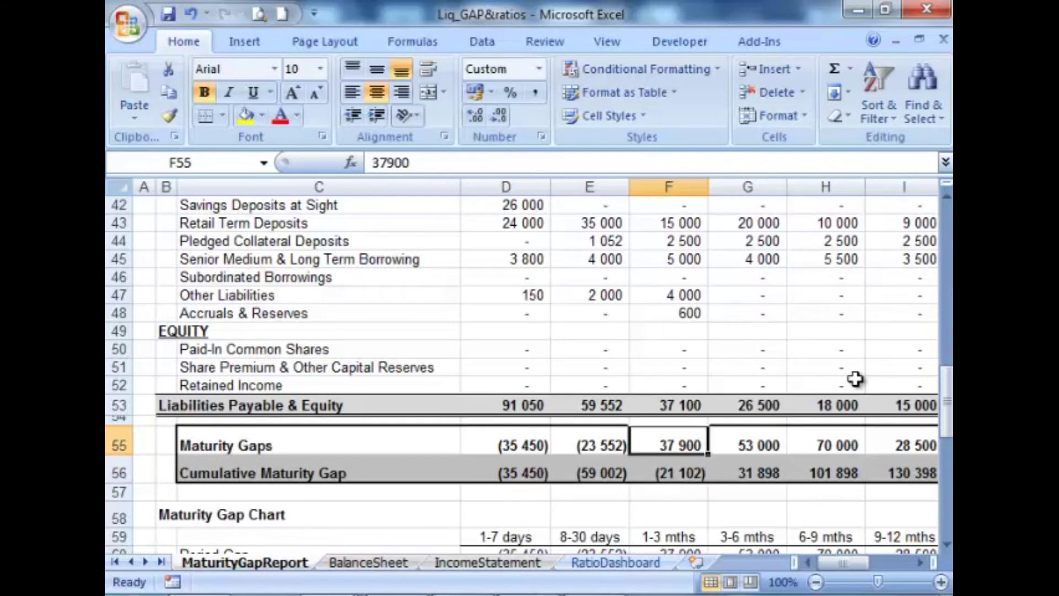
key(Up)
key(Up)
Trace the 1-3 mths column back down past Liabilities Payable & Equity and both gap rows to just above the Maturity Gap Chart section
key(Down)
key(Down)
key(Down)
key(Down)
key(Down)
key(Down)
key(Down)
key(Down)
key(Down)
key(Down)
key(Down)
key(Down)
key(Down)
key(Down)
key(Down)
key(Down)
key(Down)
key(Down)
key(Down)
key(Down)
key(Down)
key(Down)
key(Down)
key(Down)
key(Down)
key(Down)
key(Down)
key(Down)
key(Down)
key(Down)
key(Down)
key(Down)
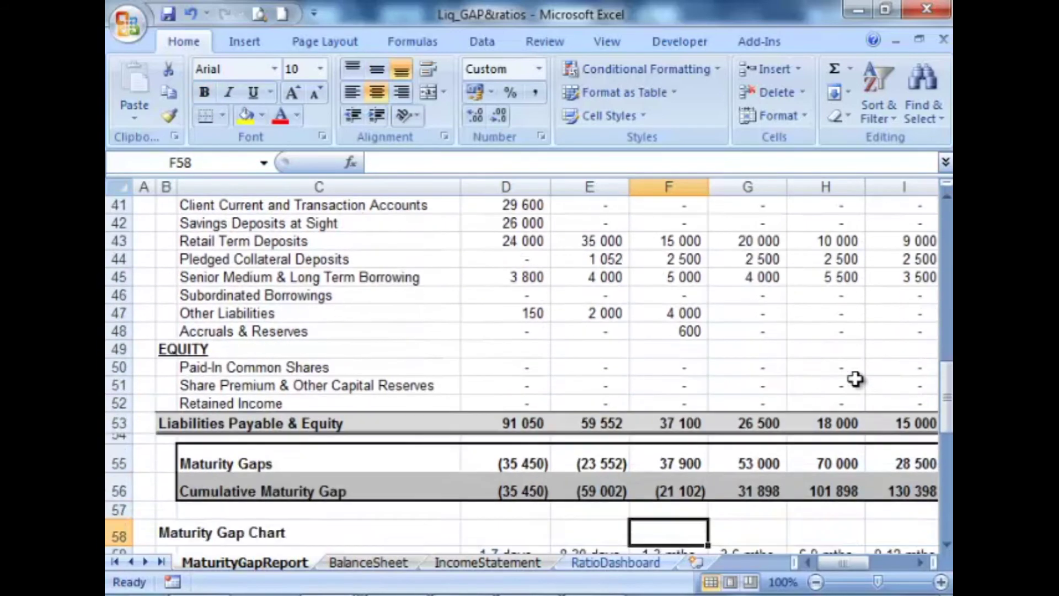
key(Up)
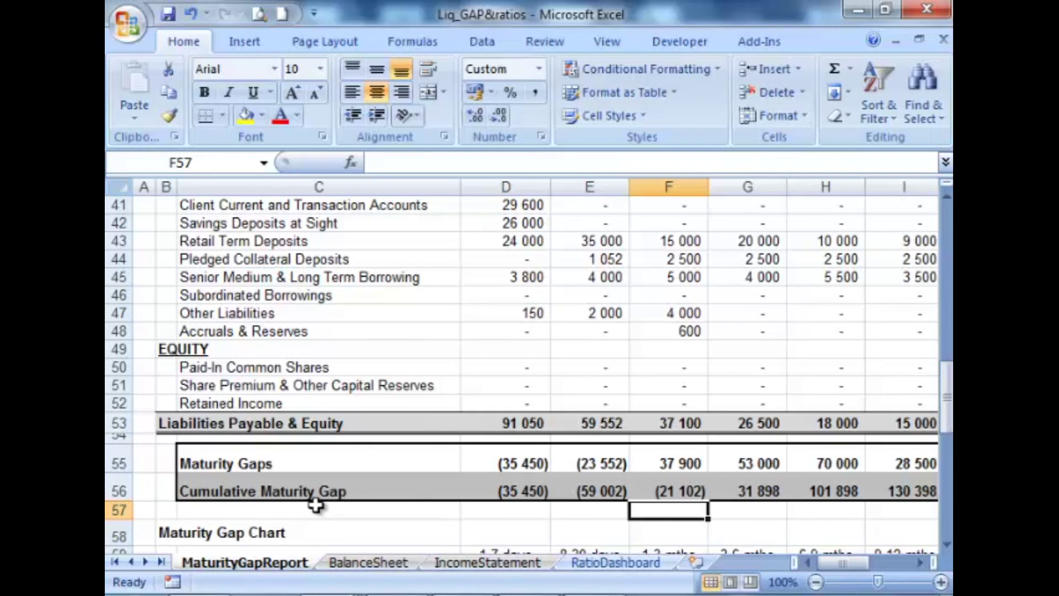
Examine the whole Maturity Gap Chart at 85% zoom, covering every band from 1-7 days to > 5 yrs
scroll(318, 507, up, 2)
scroll(473, 444, down, 7)
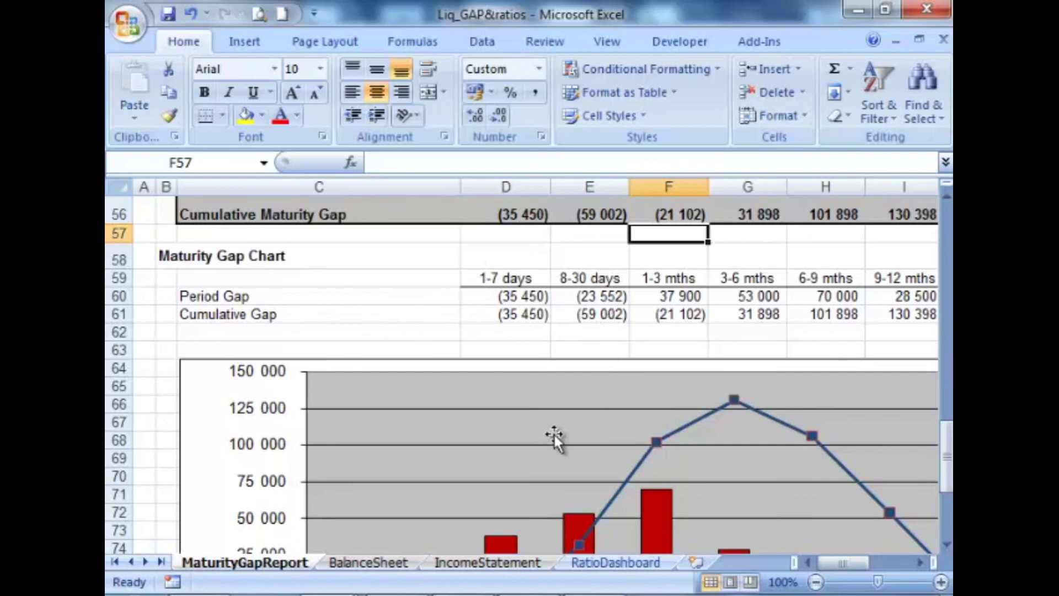
scroll(395, 461, down, 4)
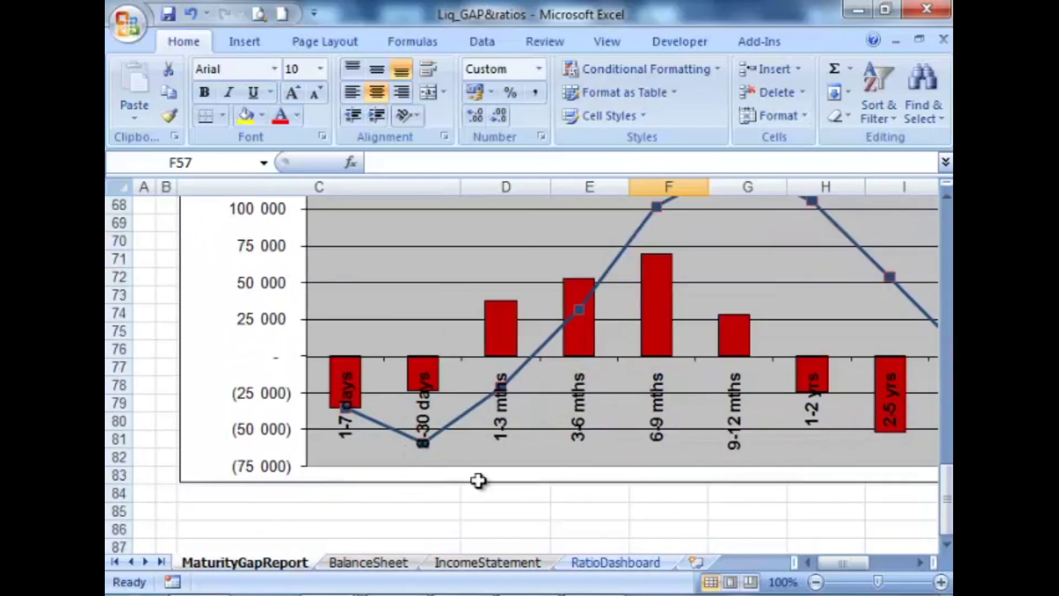
scroll(473, 482, down, 1)
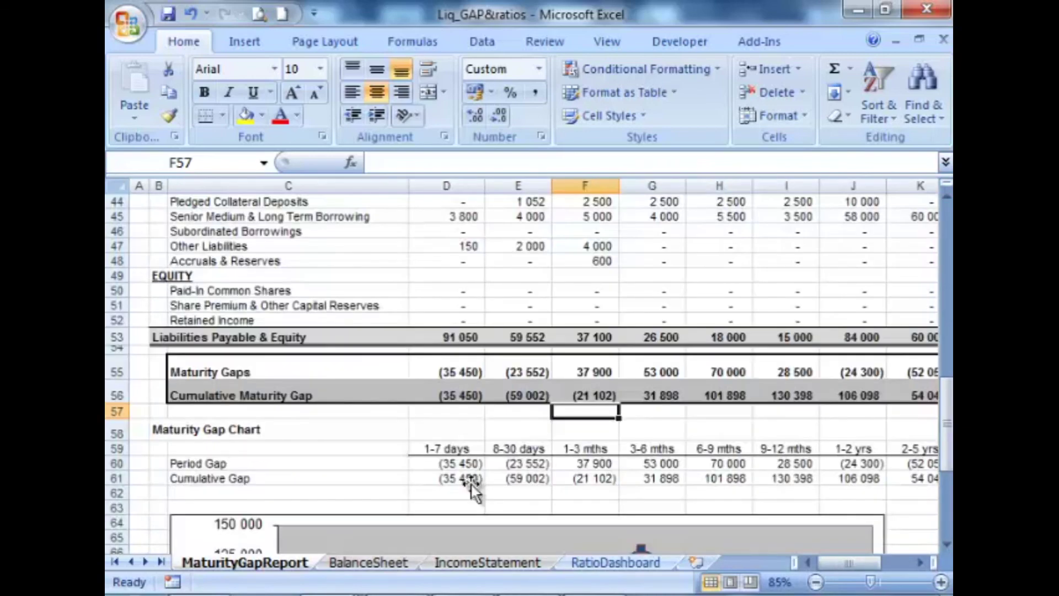
scroll(473, 482, down, 6)
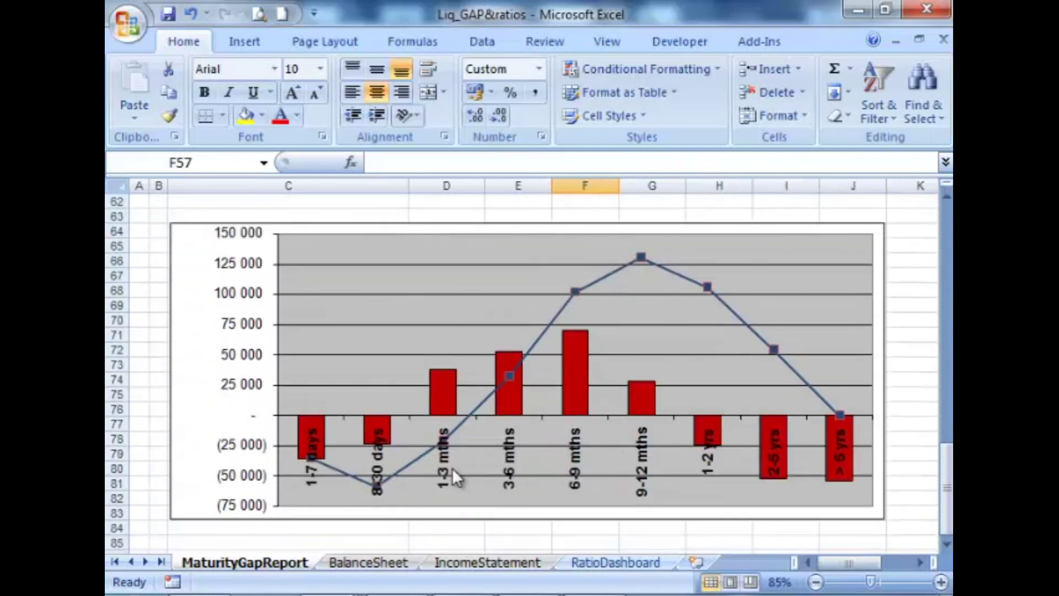